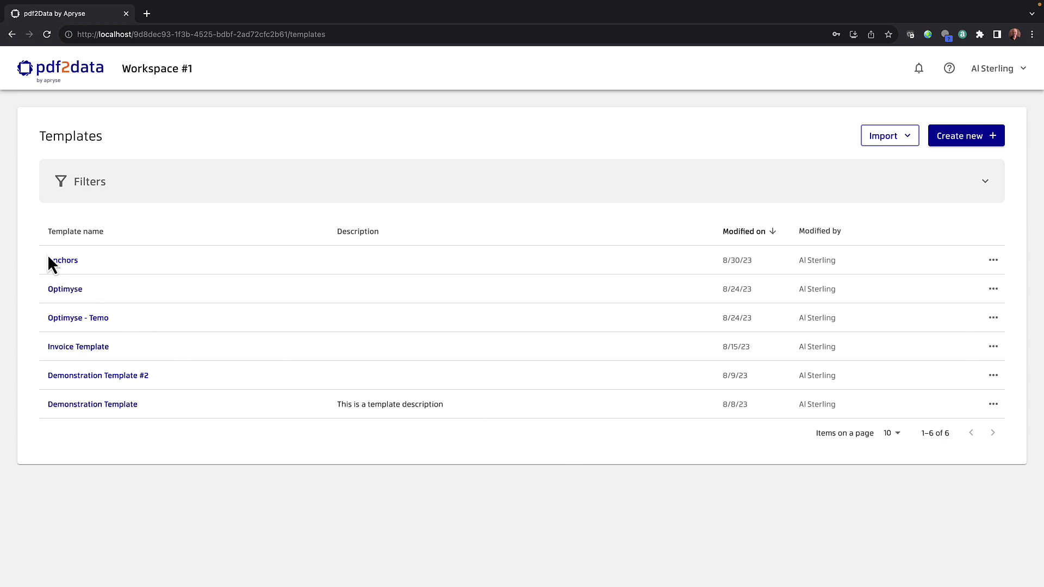
# Open the Anchors template's data fields for editing and draw a new data field about 44 by 17 around the page 1 invoice number
pyautogui.click(66, 262)
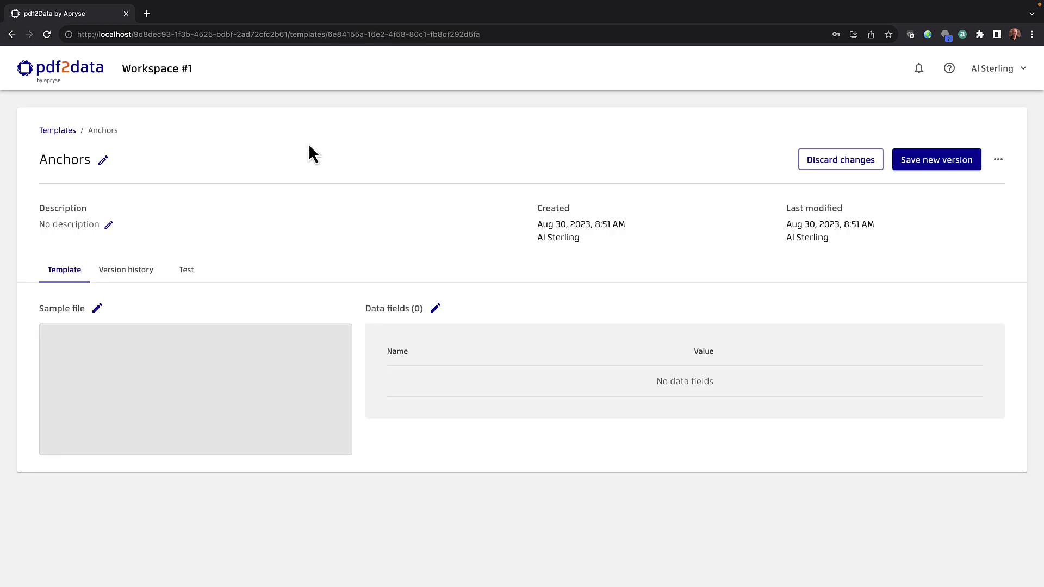
pyautogui.click(436, 308)
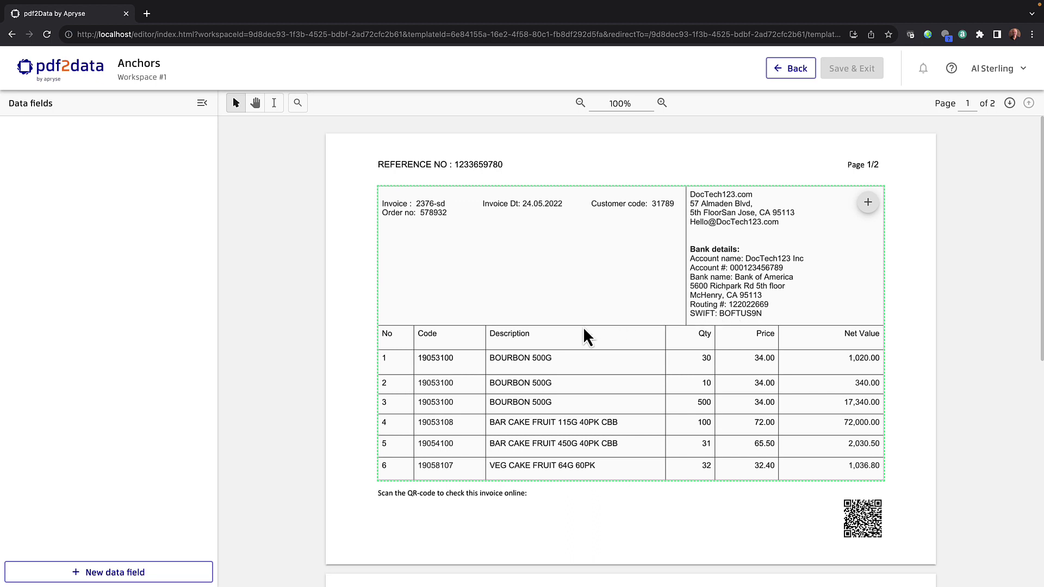
pyautogui.click(155, 573)
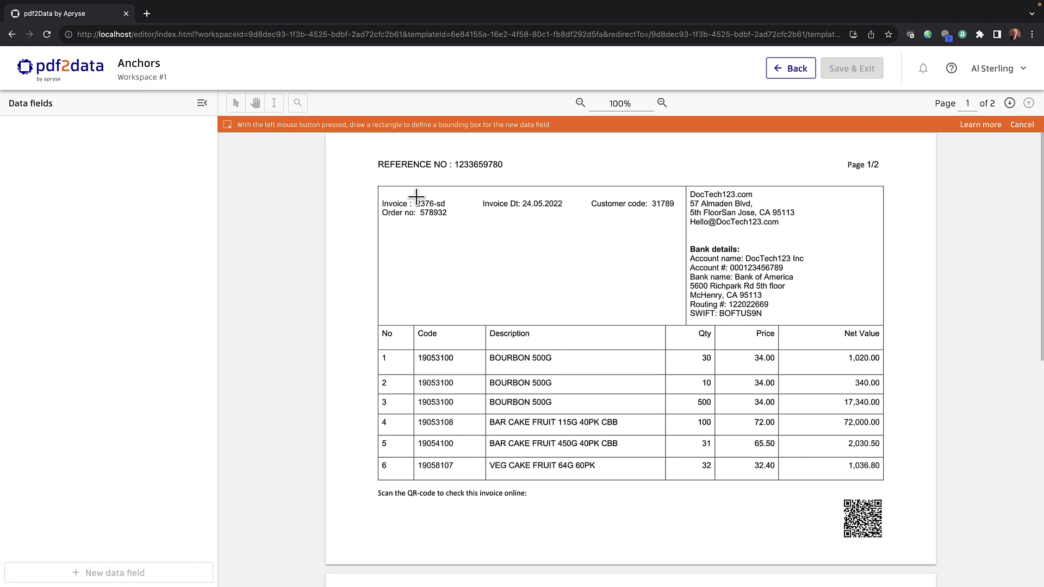
pyautogui.moveTo(416, 197); pyautogui.dragTo(447, 209)
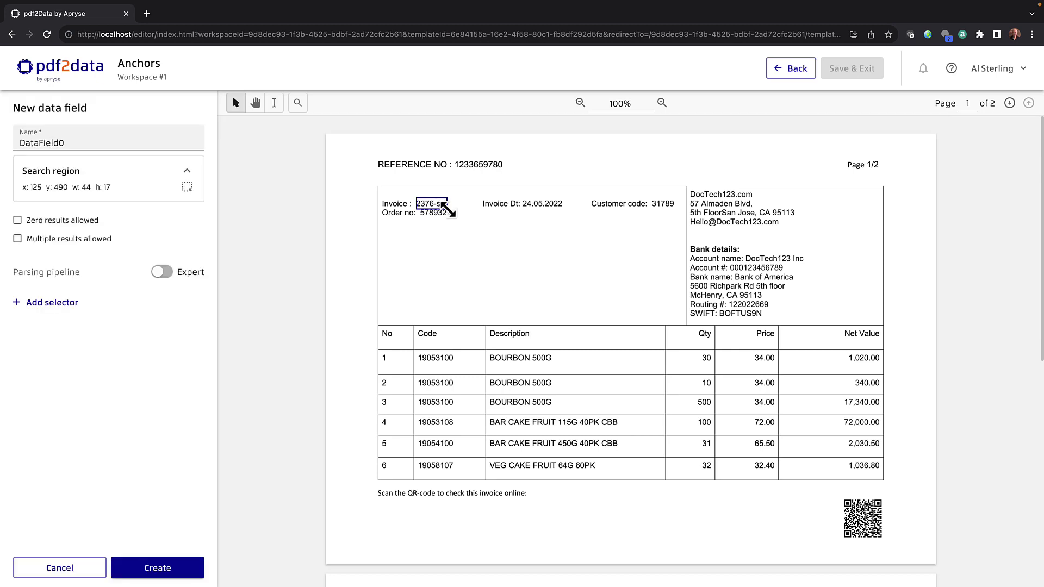
# Add a Pattern finder selector with the prefix "Invoice :" and create the data field
pyautogui.click(62, 304)
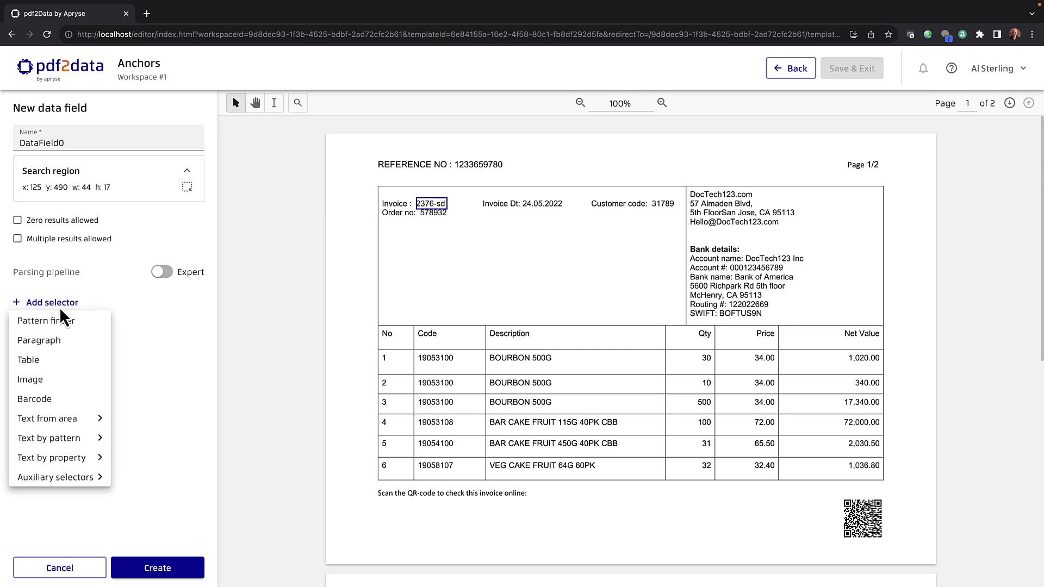
pyautogui.click(50, 321)
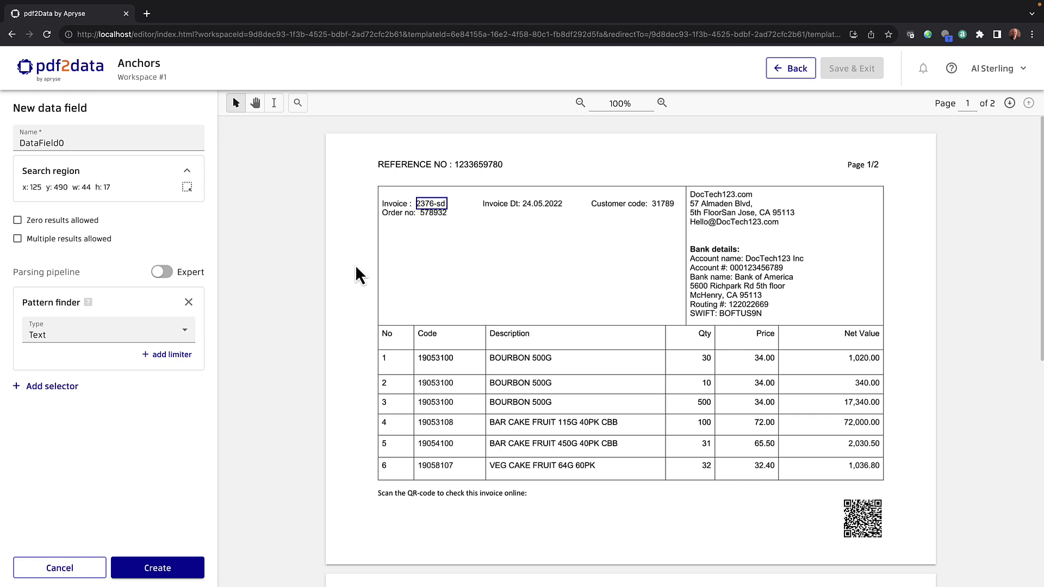
pyautogui.click(165, 357)
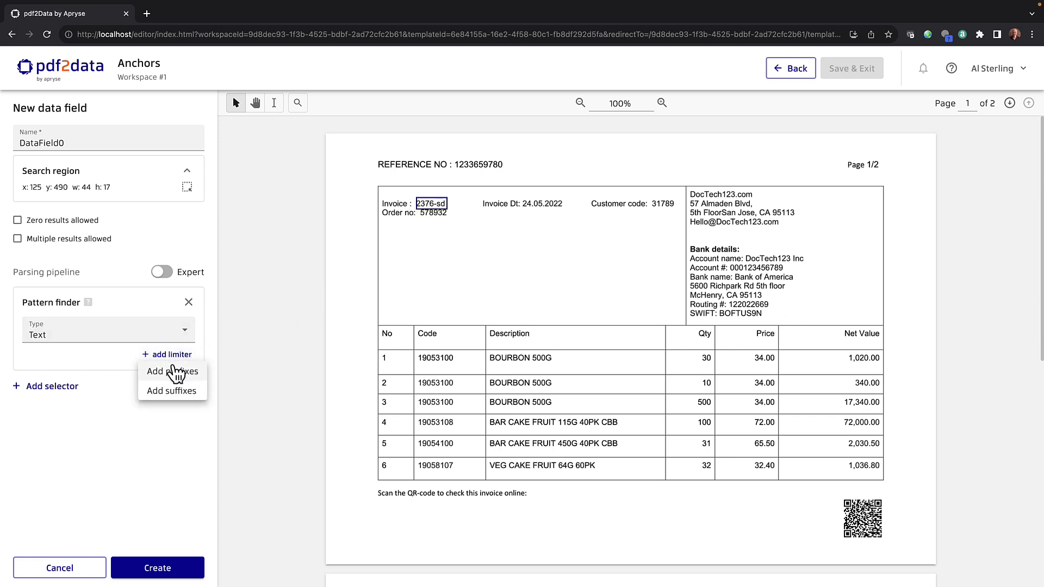
pyautogui.click(178, 372)
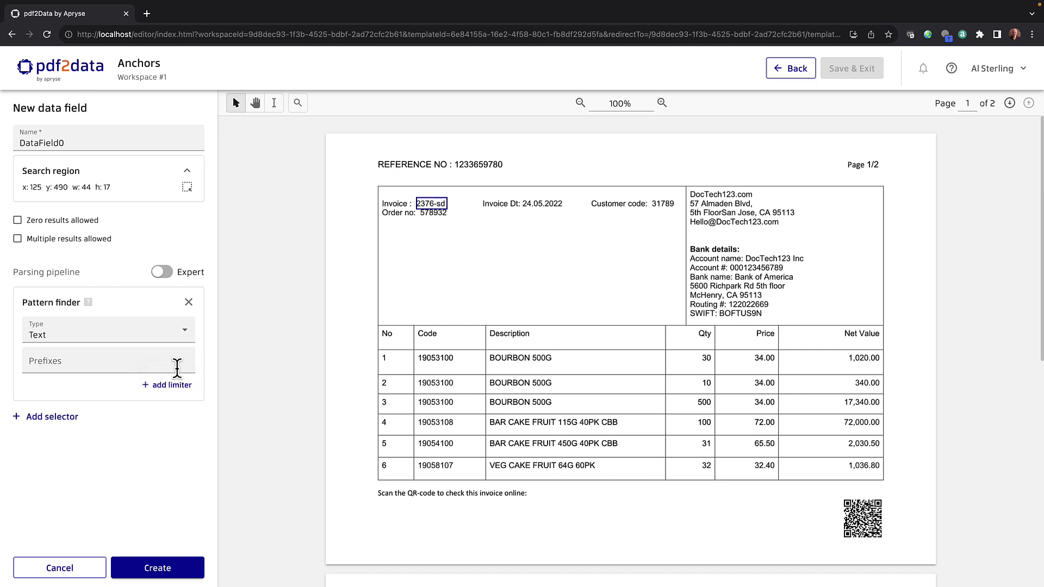
pyautogui.click(80, 357)
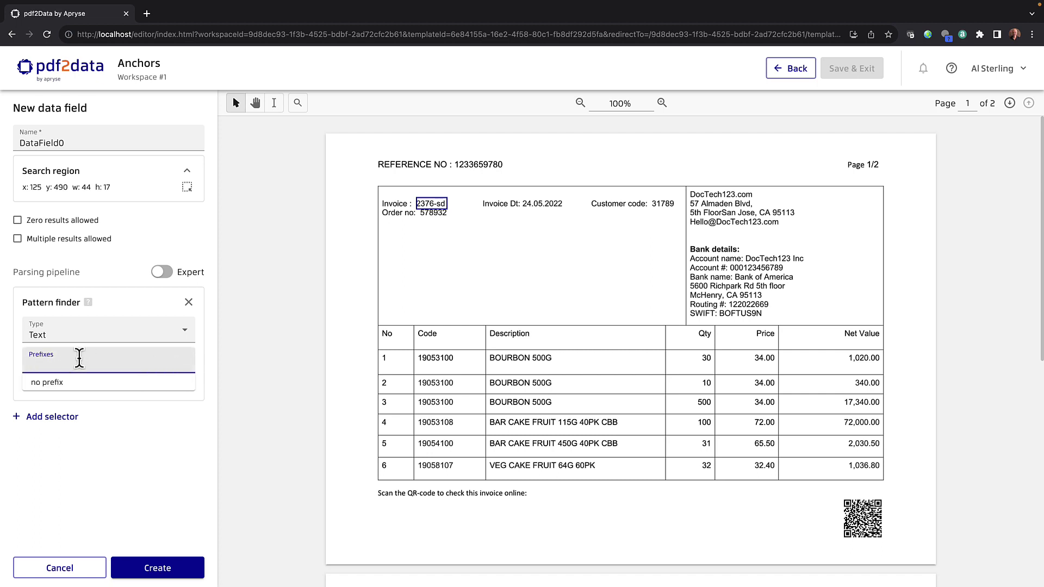
pyautogui.write('Invoice')
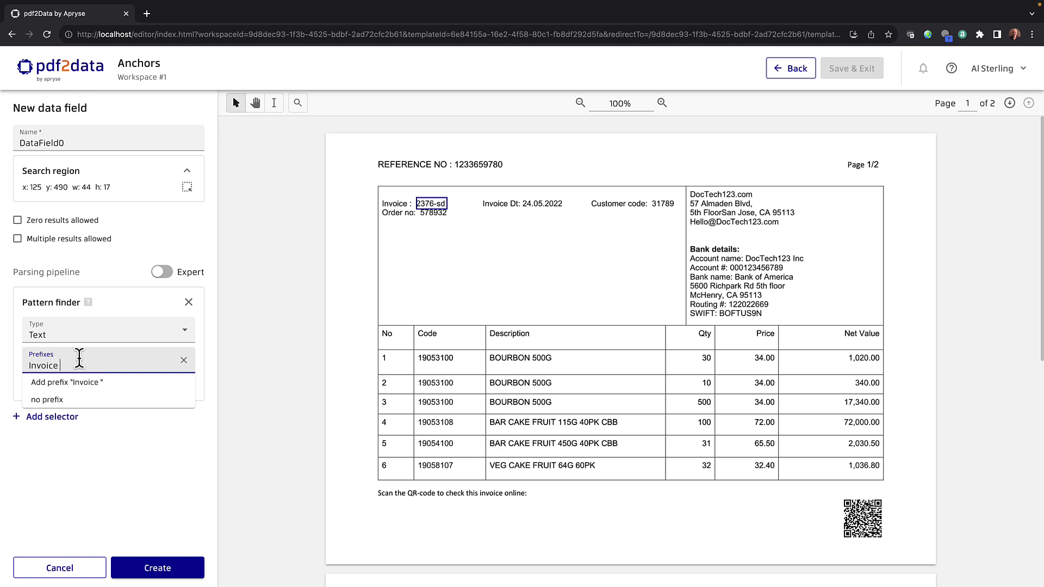
pyautogui.write(' :')
pyautogui.click(72, 386)
# Add the suffix "Invoice Dt:" to the Pattern finder selector and apply the change
pyautogui.scroll(-2, 506, 408)
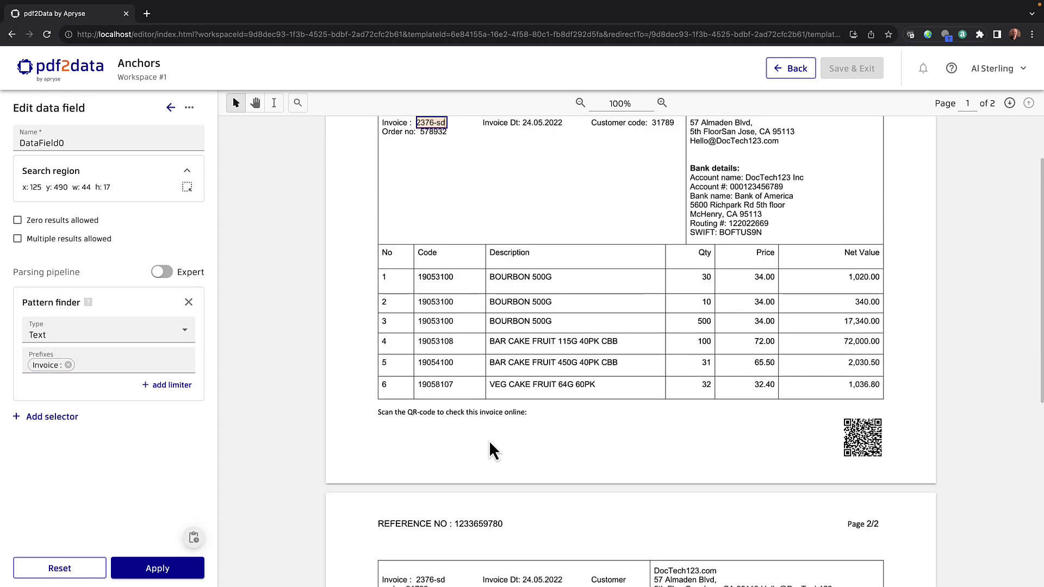
pyautogui.click(173, 387)
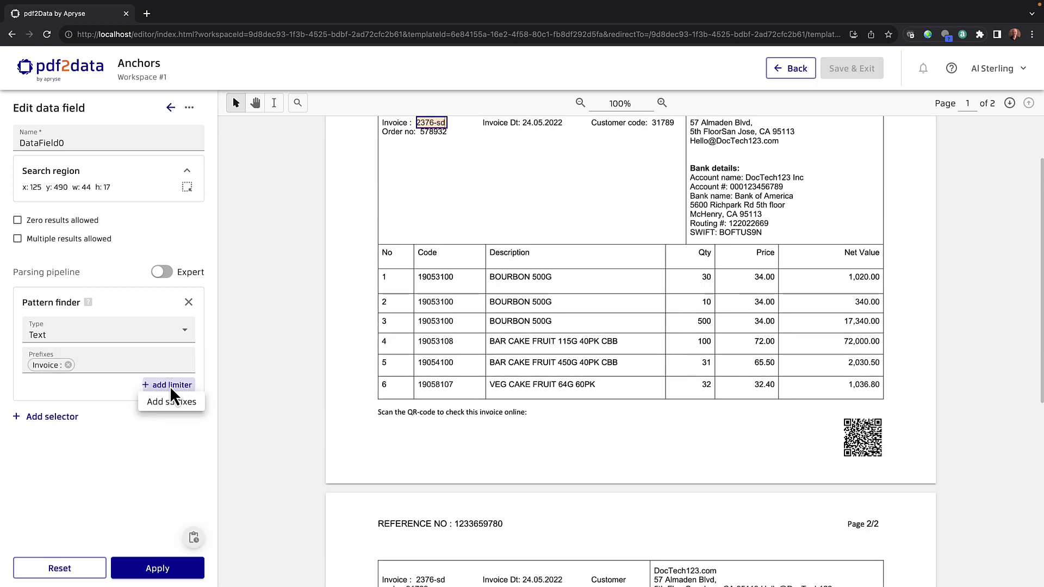
pyautogui.click(177, 403)
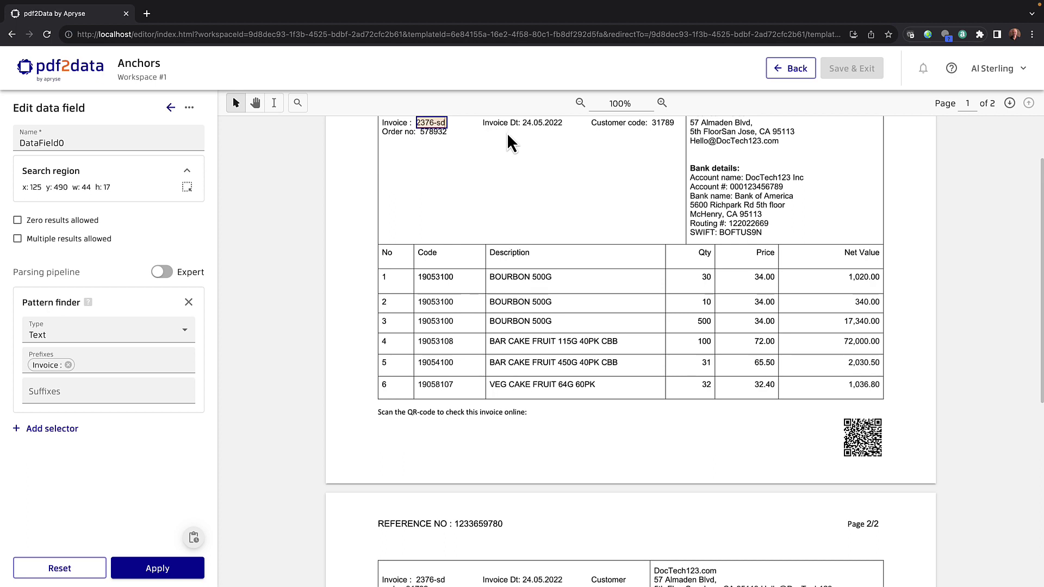
pyautogui.click(71, 387)
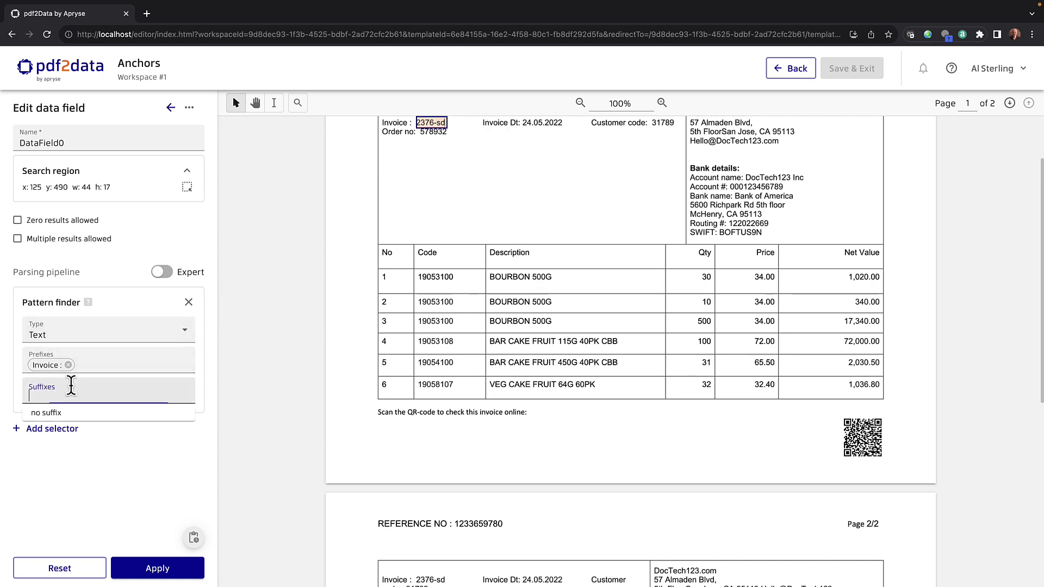
pyautogui.write('In')
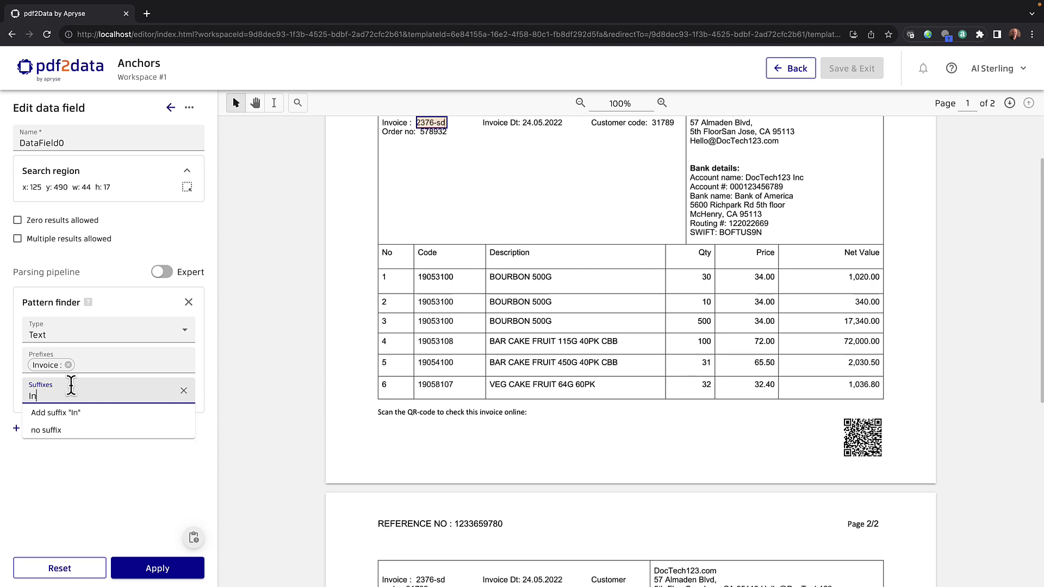
pyautogui.write('voice Dt:')
pyautogui.click(81, 414)
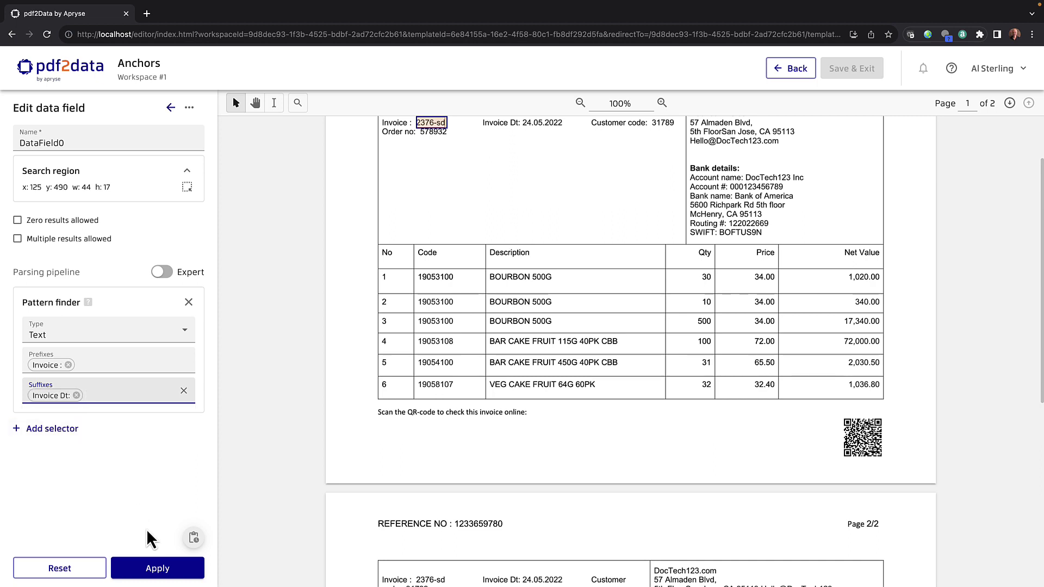
pyautogui.click(159, 567)
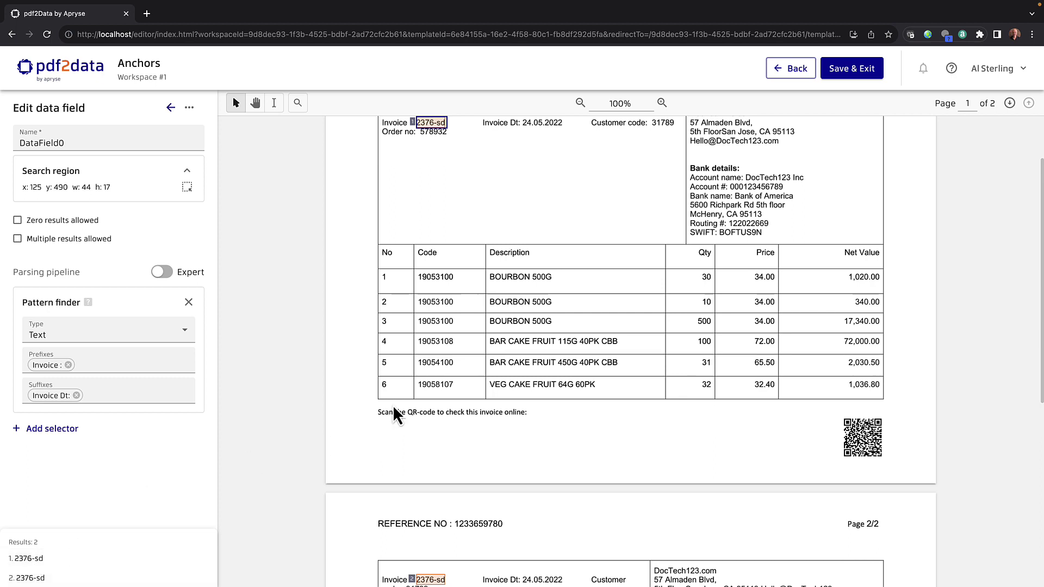
# Add a Pick by index selector with index 1, apply it, and save the data field on exit
pyautogui.scroll(1, 394, 407)
pyautogui.scroll(-2, 395, 408)
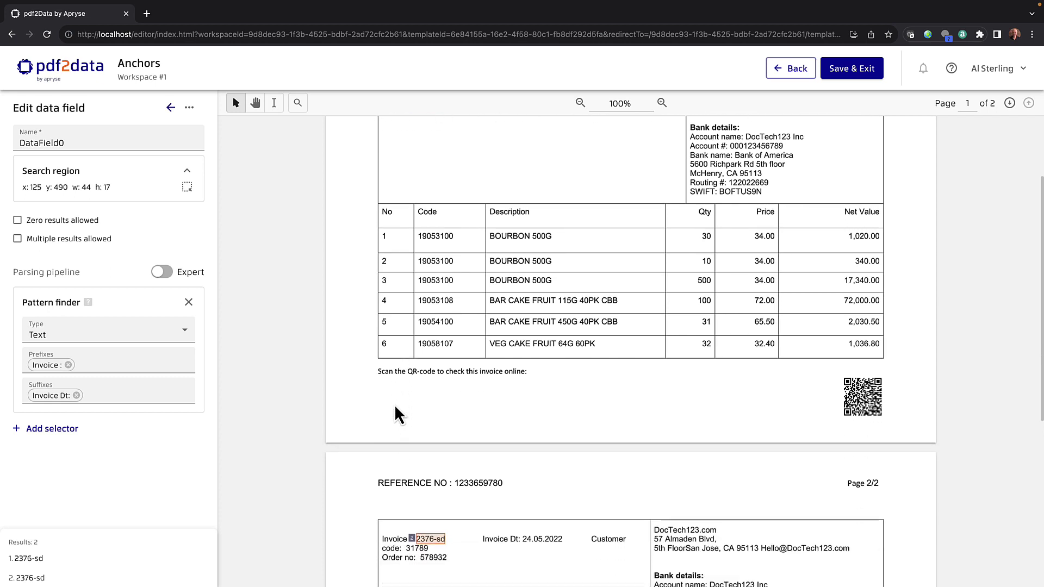
pyautogui.scroll(-4, 395, 407)
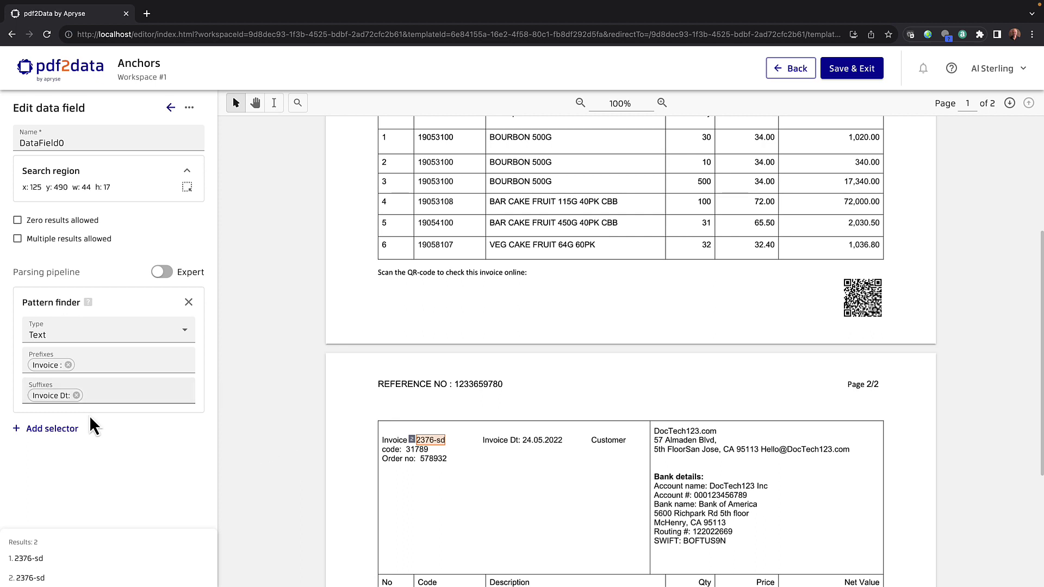
pyautogui.click(52, 429)
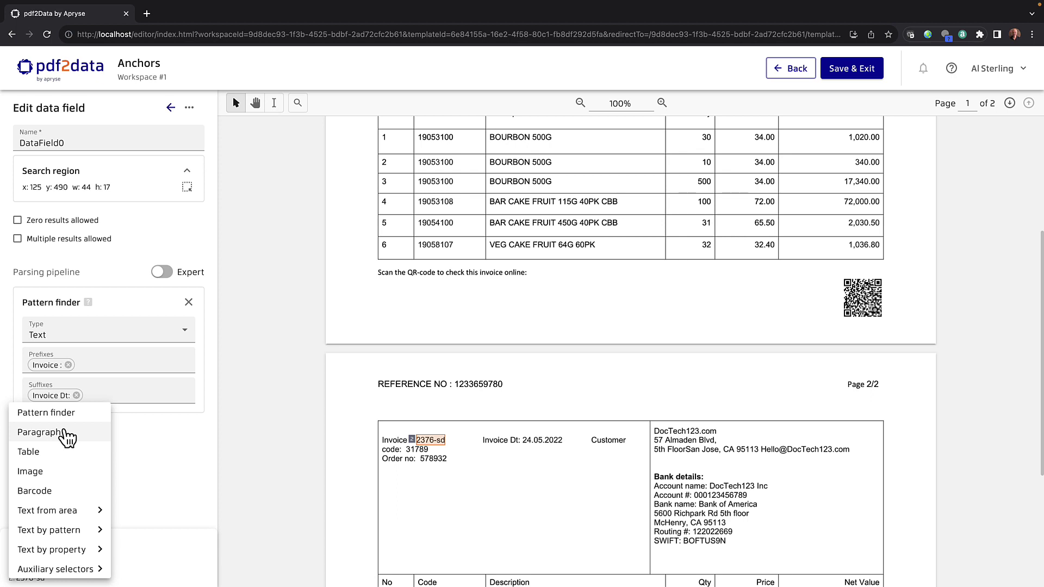
pyautogui.moveTo(89, 513)
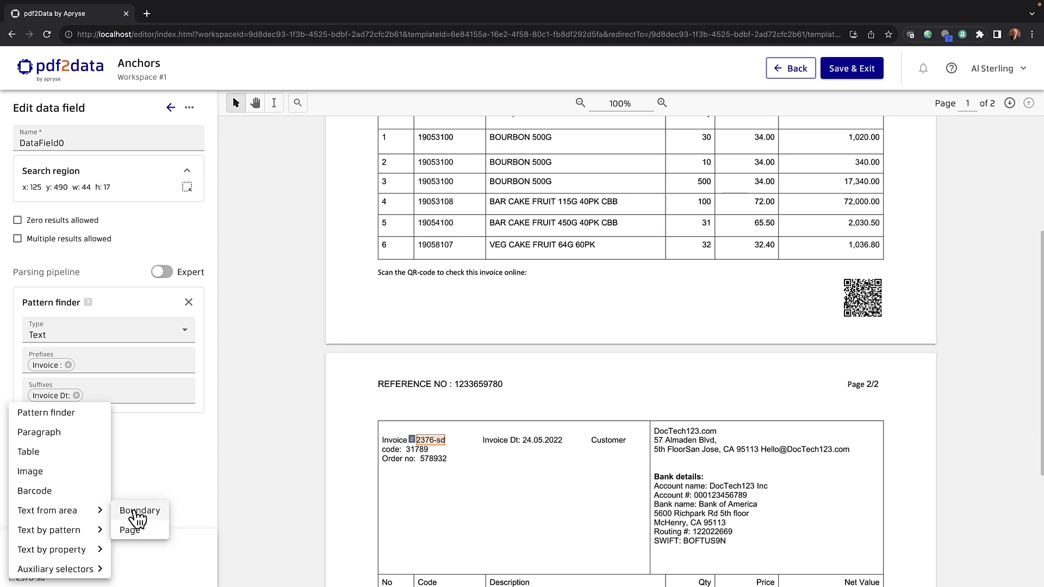
pyautogui.moveTo(93, 568)
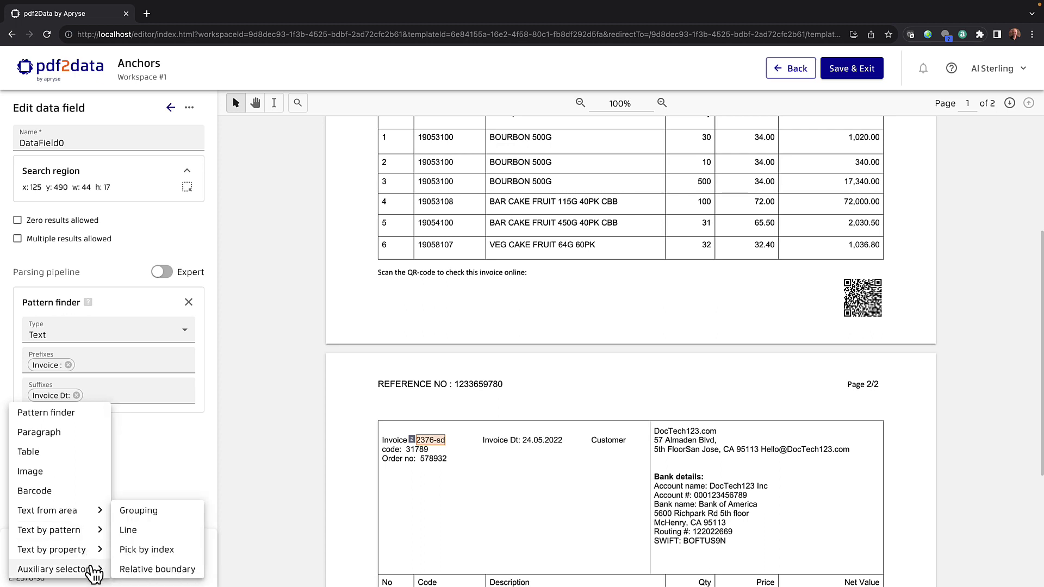
pyautogui.click(143, 552)
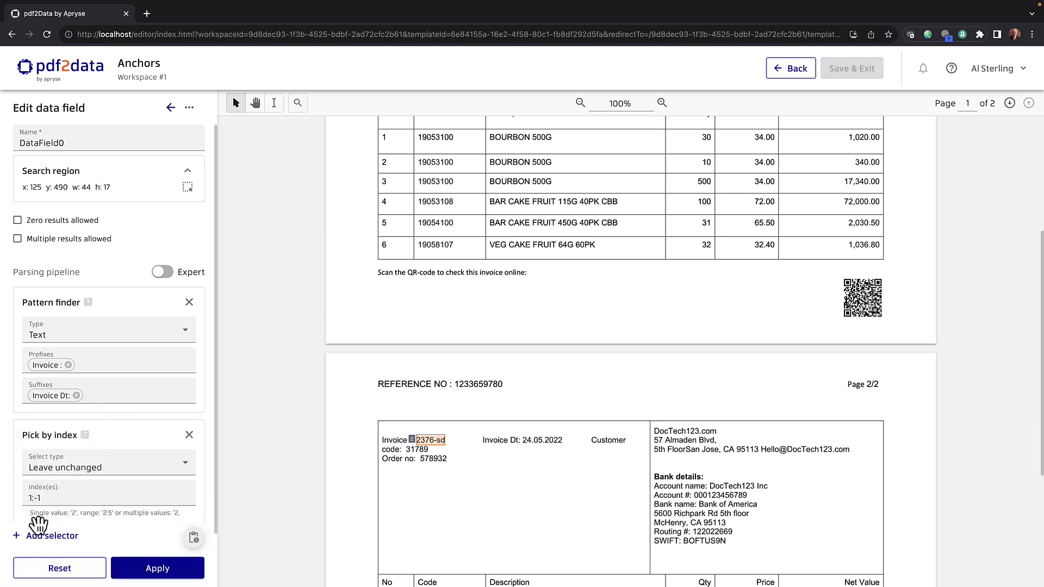
pyautogui.click(32, 497)
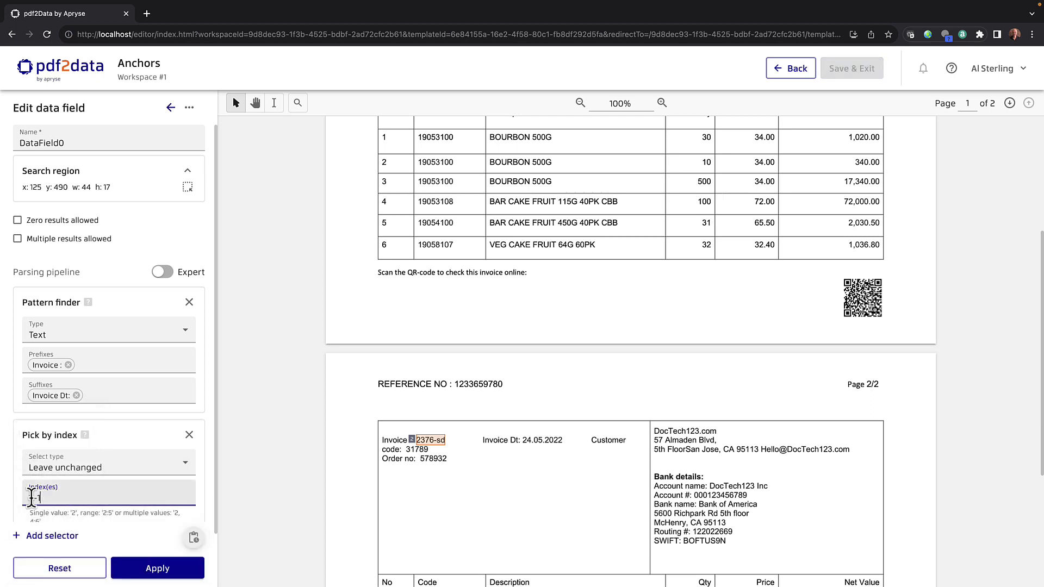
pyautogui.moveTo(31, 498); pyautogui.dragTo(12, 500)
pyautogui.write('1')
pyautogui.click(157, 569)
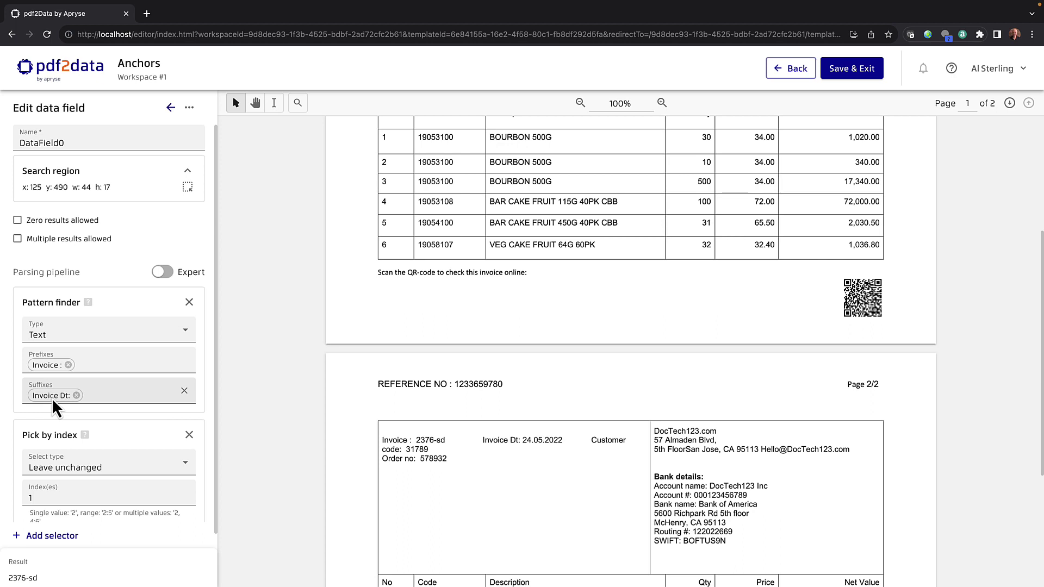
pyautogui.click(844, 70)
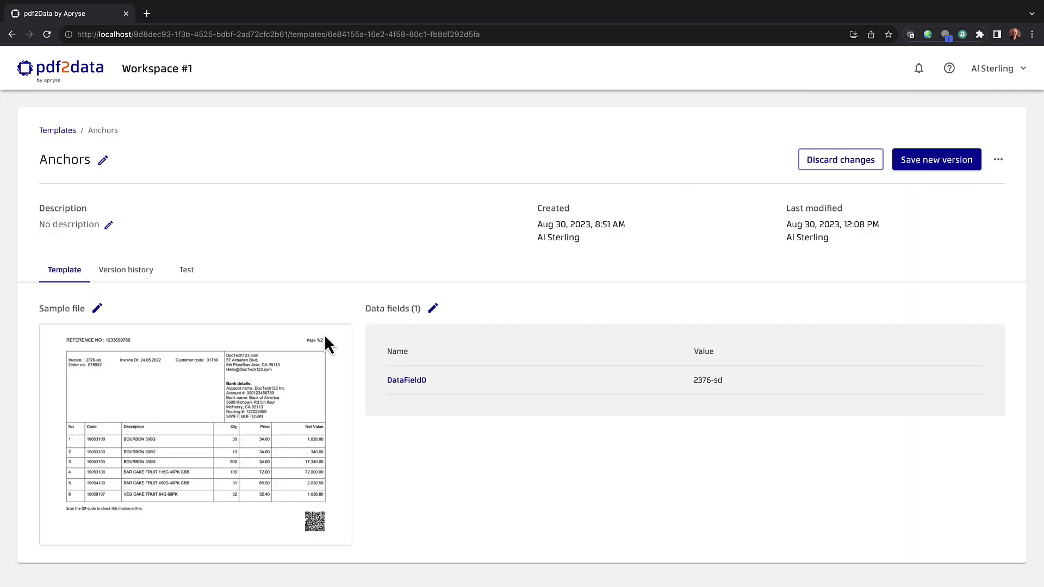
# Reopen the template's data fields for editing and draw a new data field about 167 by 92 around the text below "Bank details:"
pyautogui.click(434, 308)
pyautogui.click(433, 308)
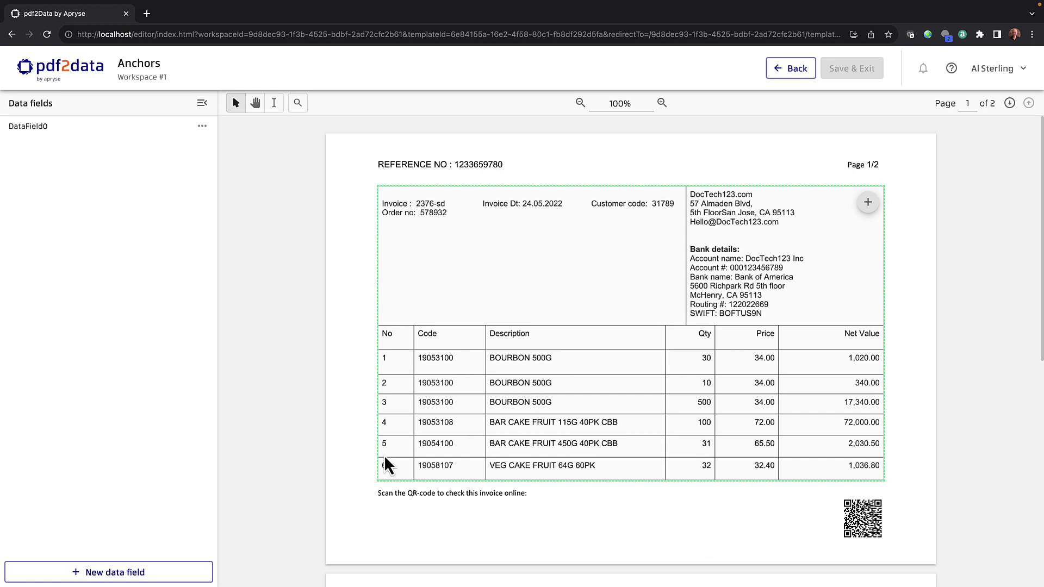
pyautogui.click(146, 573)
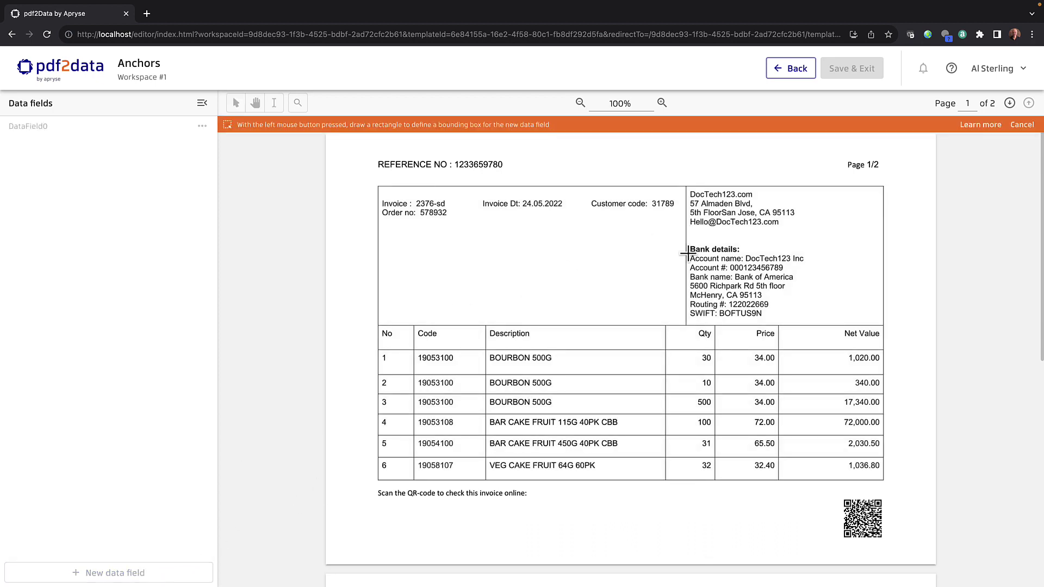
pyautogui.moveTo(689, 254)
pyautogui.mouseDown()
pyautogui.moveTo(721, 302)
pyautogui.moveTo(748, 314)
pyautogui.mouseUp()
pyautogui.moveTo(759, 313); pyautogui.dragTo(809, 319)
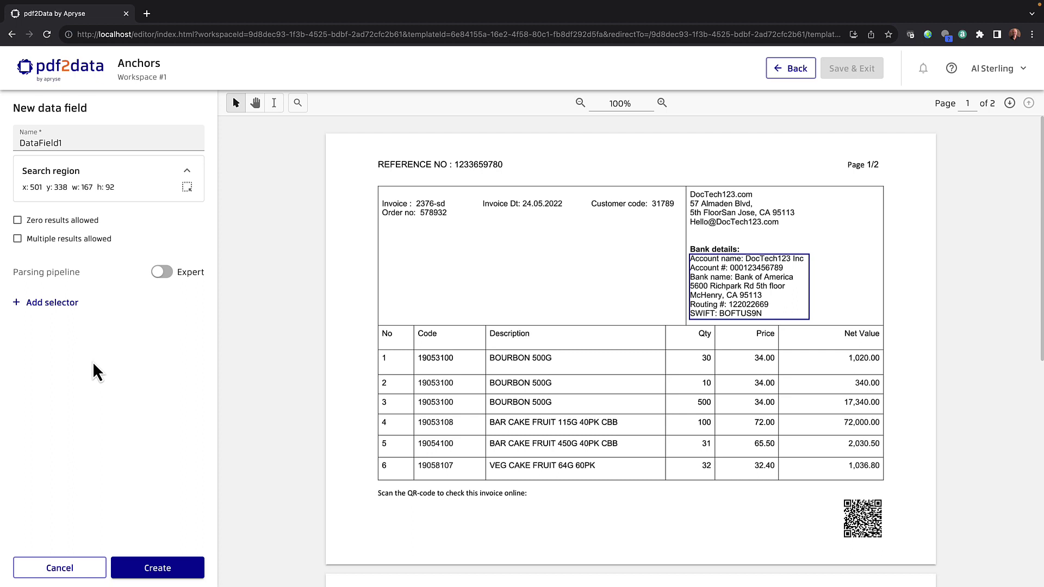
# Add a Paragraph selector to the new data field with the paragraph name "Bank details:"
pyautogui.click(46, 305)
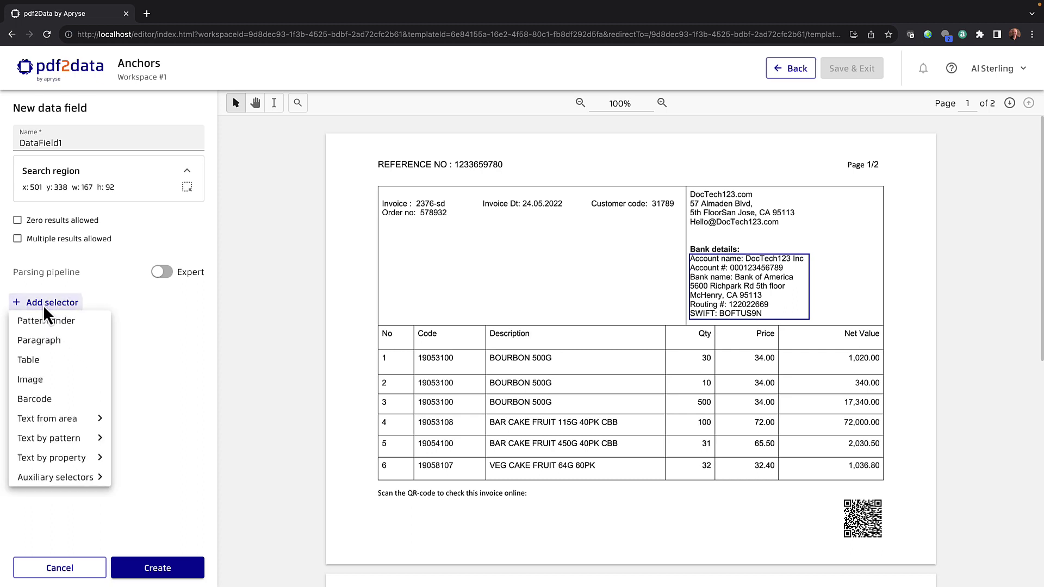
pyautogui.click(39, 341)
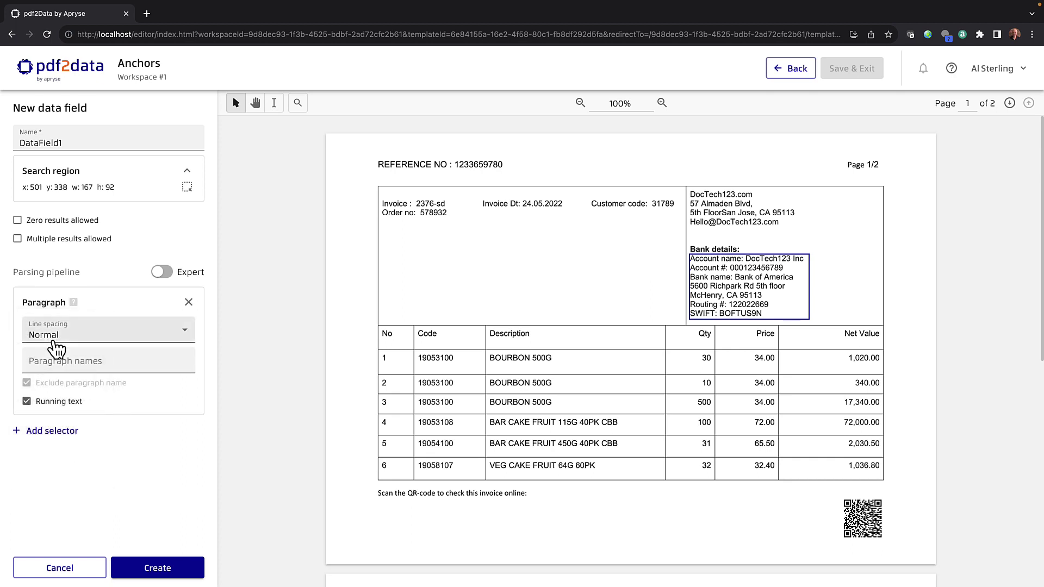
pyautogui.click(58, 361)
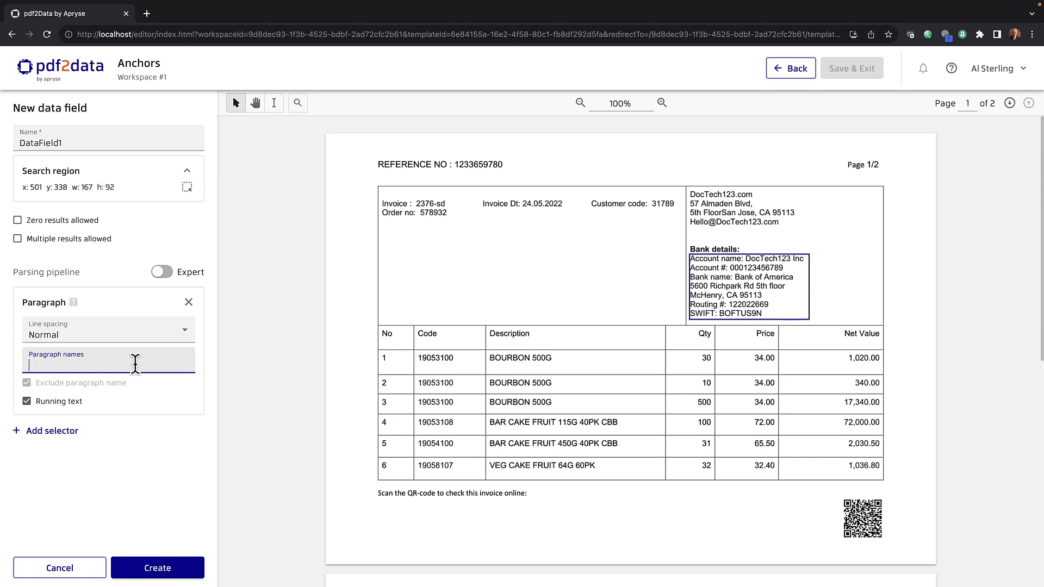
pyautogui.write('Ban')
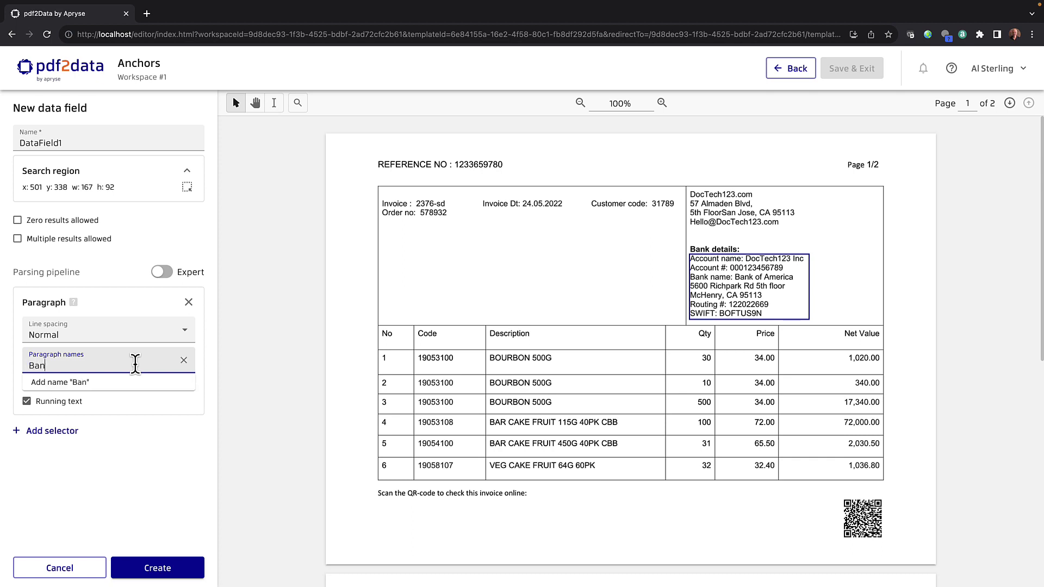
pyautogui.write('k details:')
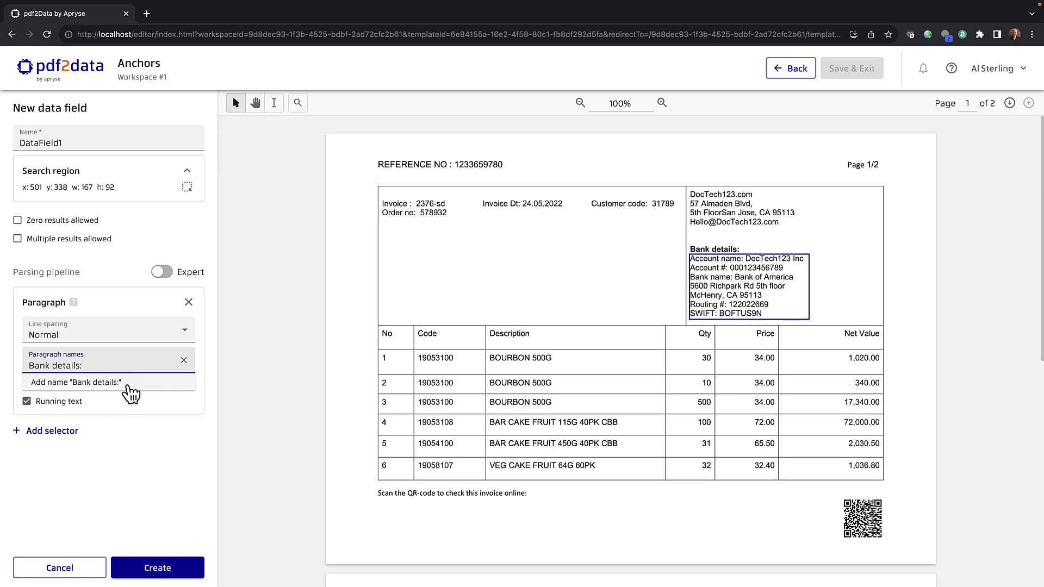
pyautogui.click(85, 389)
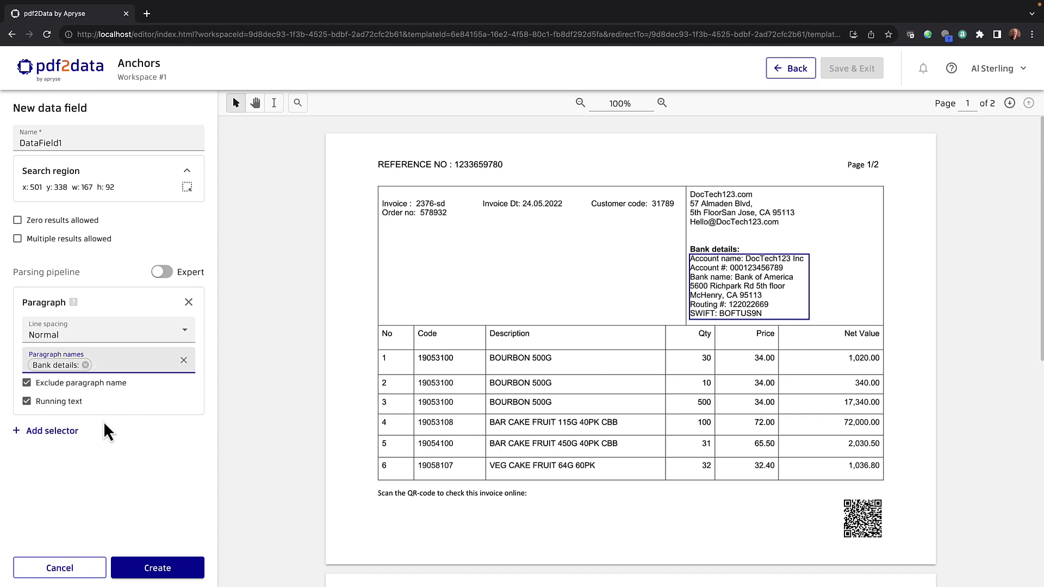
# Create the data field with its Paragraph selector and check the highlighted bank details matches on both pages of the invoice
pyautogui.click(163, 570)
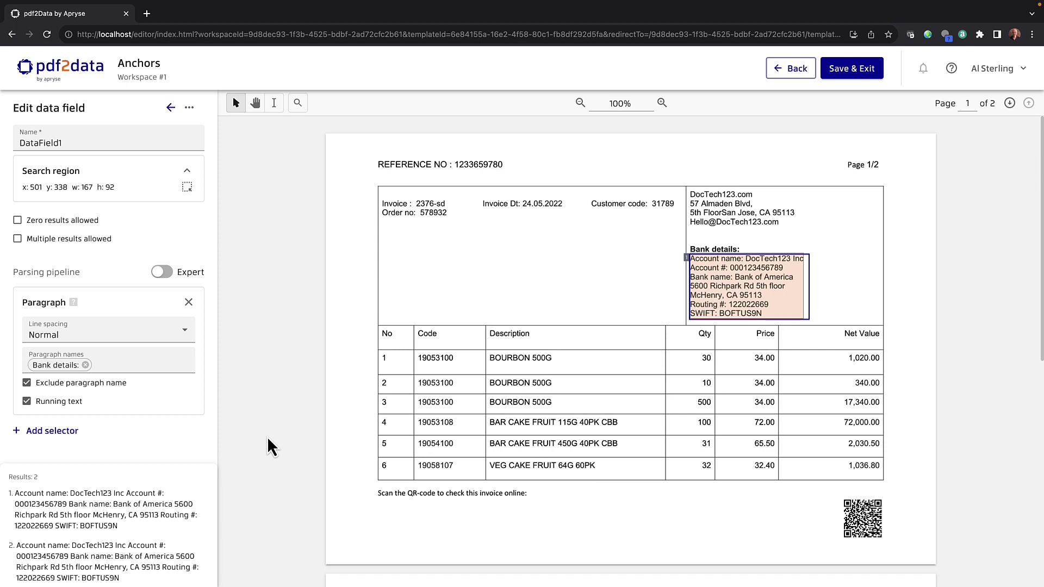
pyautogui.scroll(-1, 266, 436)
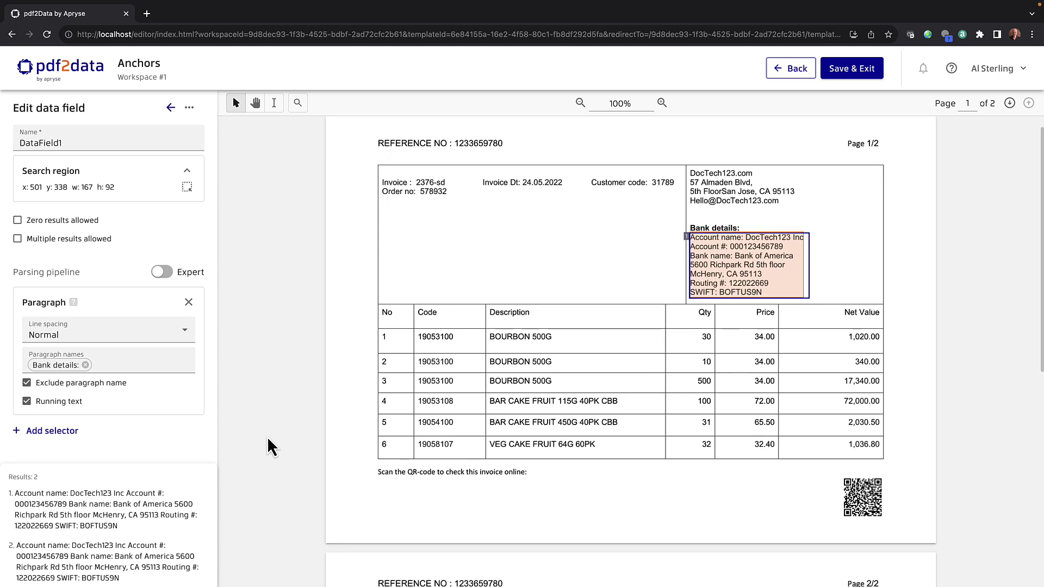
pyautogui.scroll(-1, 267, 438)
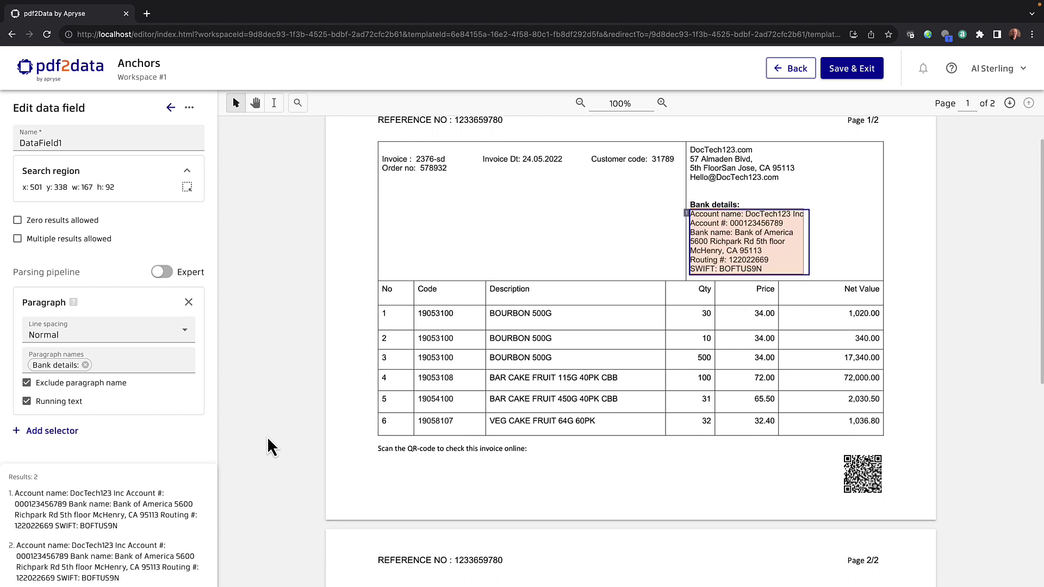
pyautogui.scroll(-5, 267, 439)
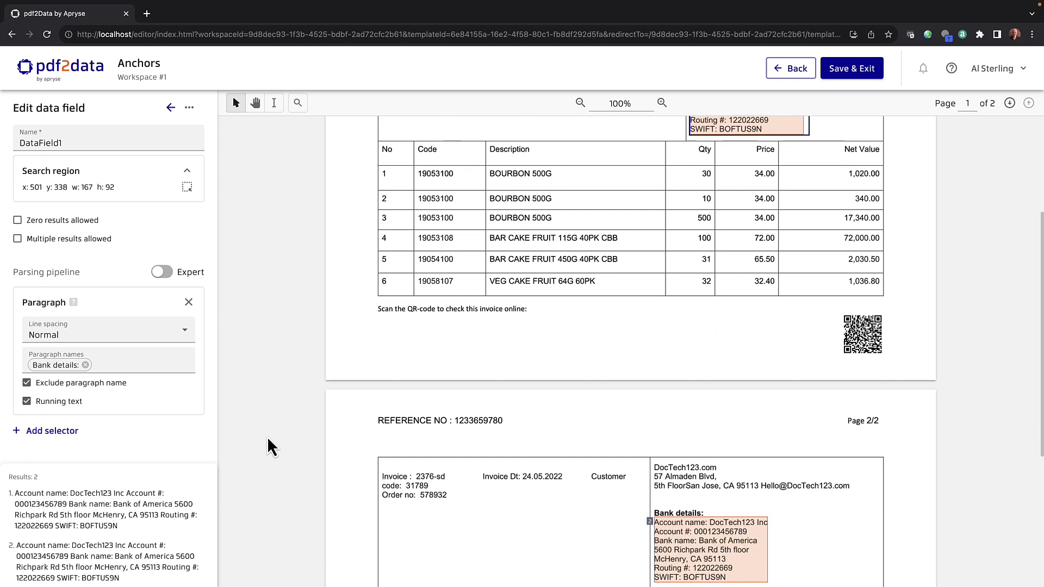
pyautogui.scroll(-6, 268, 438)
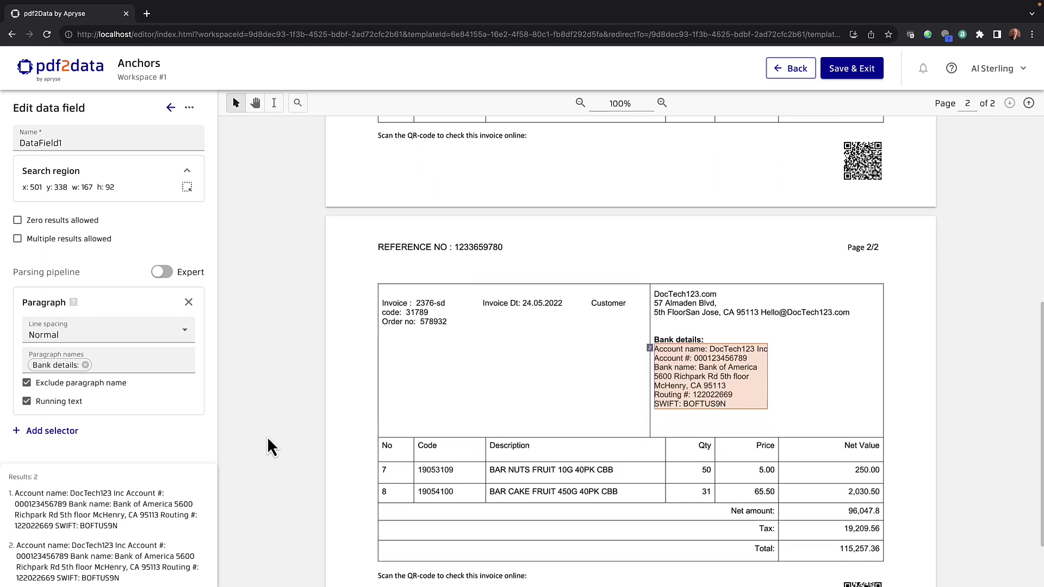
pyautogui.scroll(10, 268, 438)
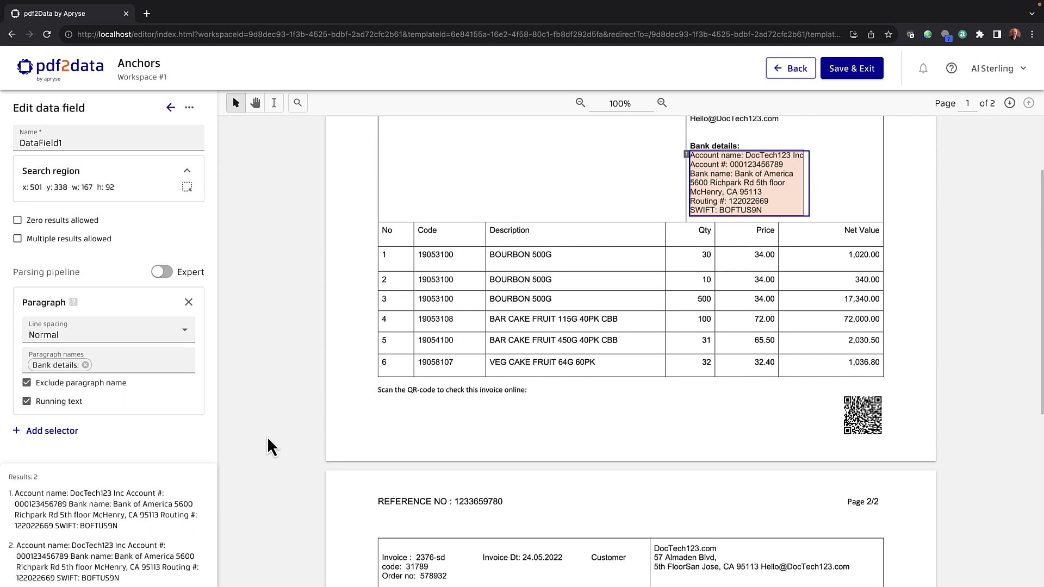
pyautogui.scroll(4, 268, 439)
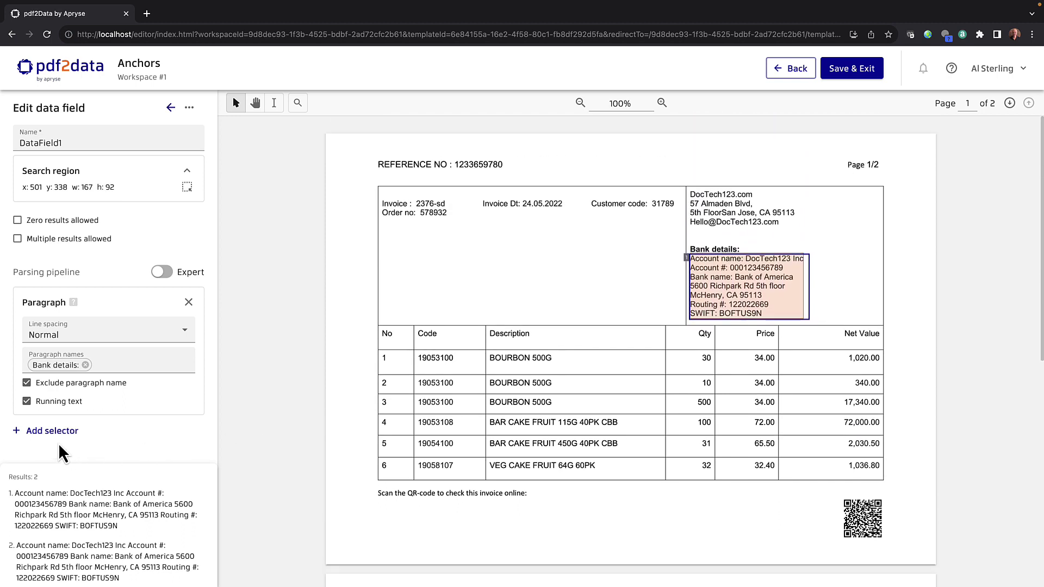
# Add a Page selector with page number 1 to the bank details field, apply it, and save the data field on exit
pyautogui.click(24, 432)
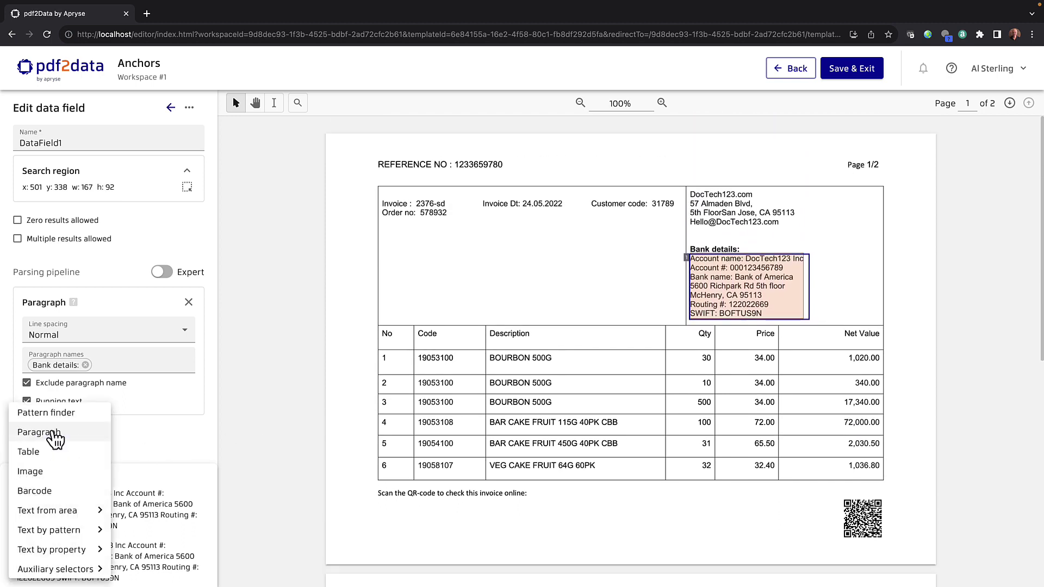
pyautogui.moveTo(81, 511)
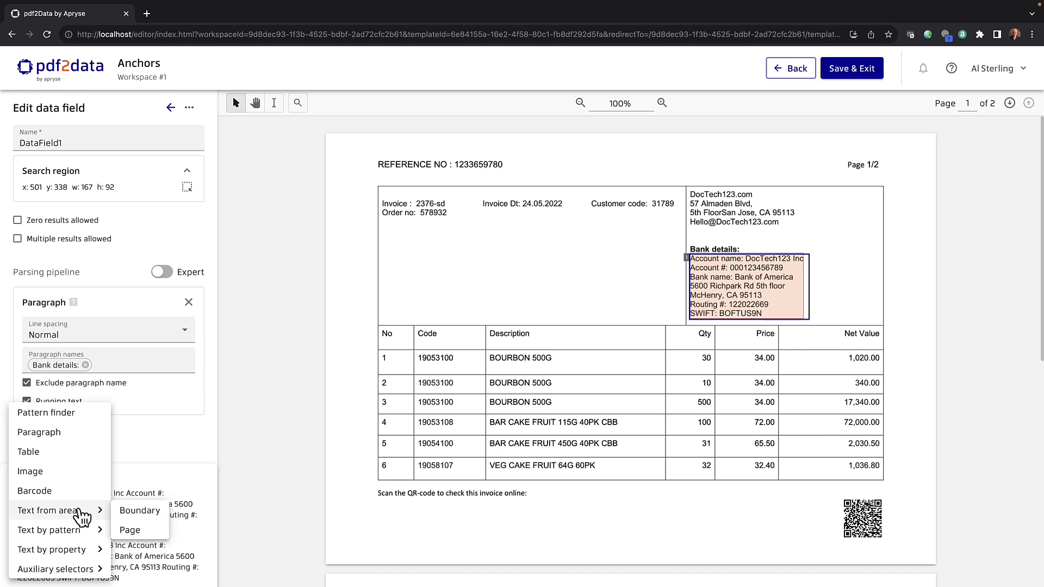
pyautogui.click(144, 531)
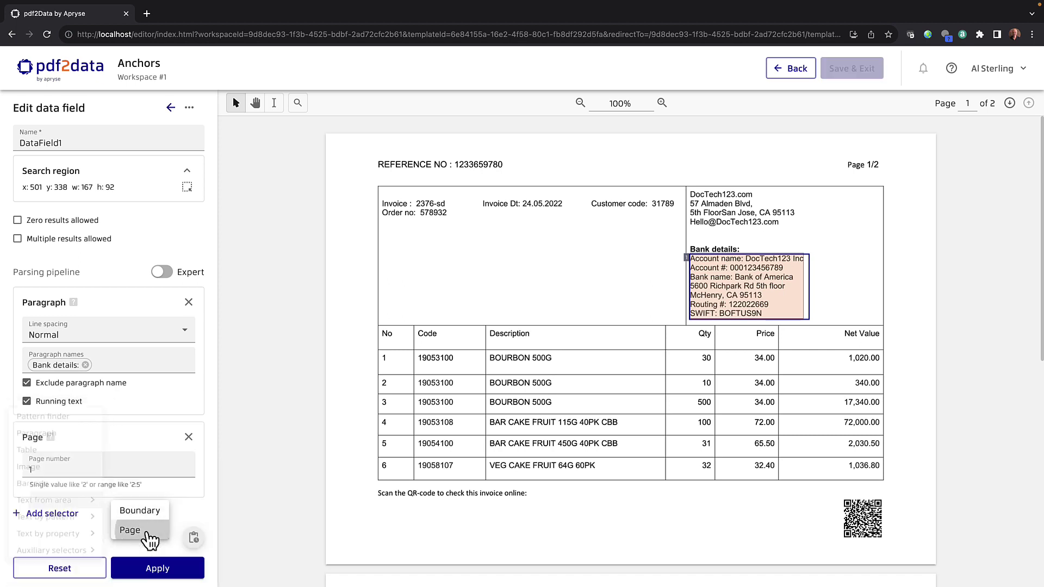
pyautogui.doubleClick(34, 471)
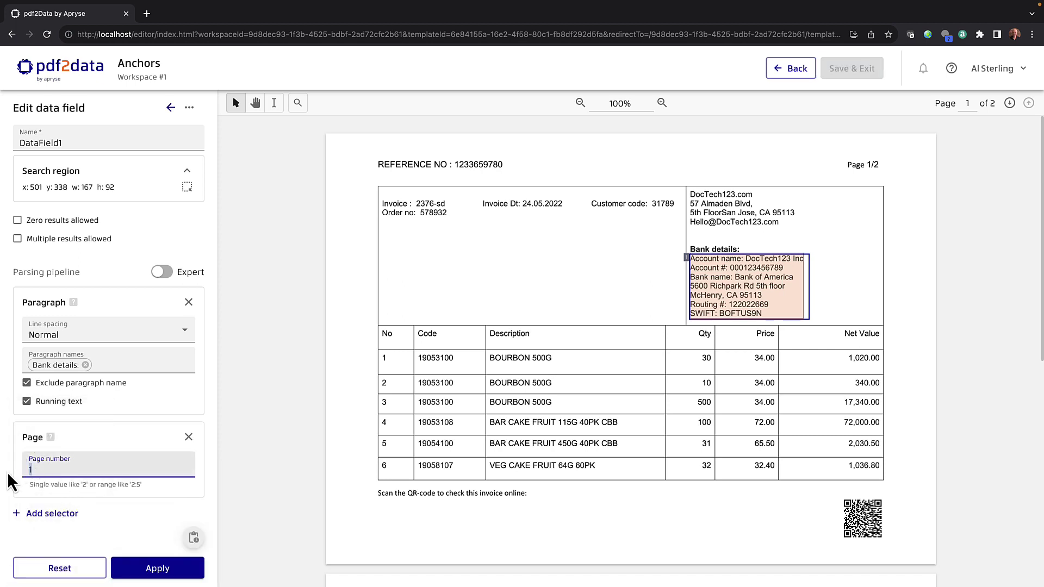
pyautogui.write('2')
pyautogui.doubleClick(32, 470)
pyautogui.write('1')
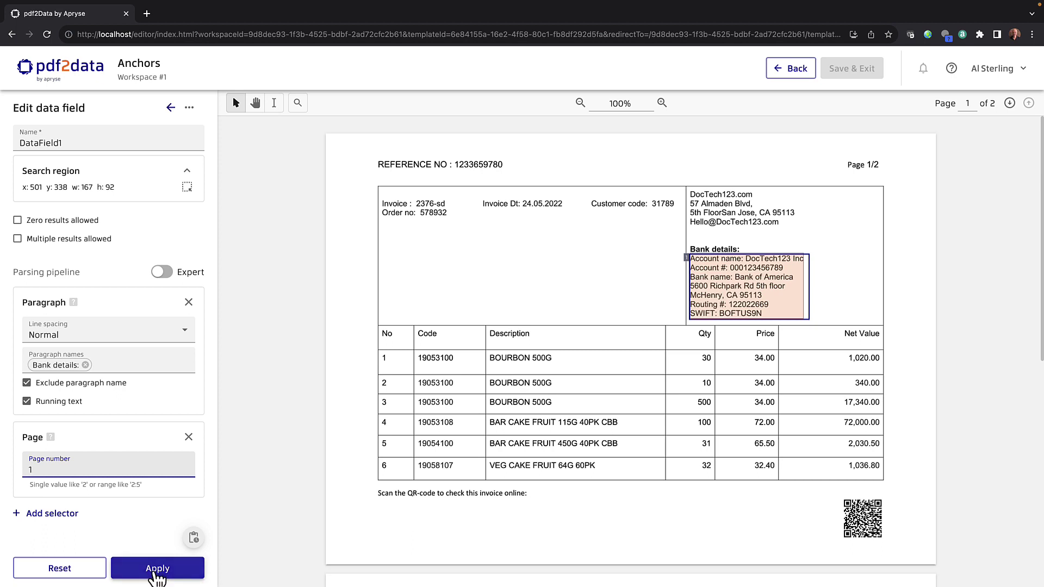
pyautogui.click(157, 572)
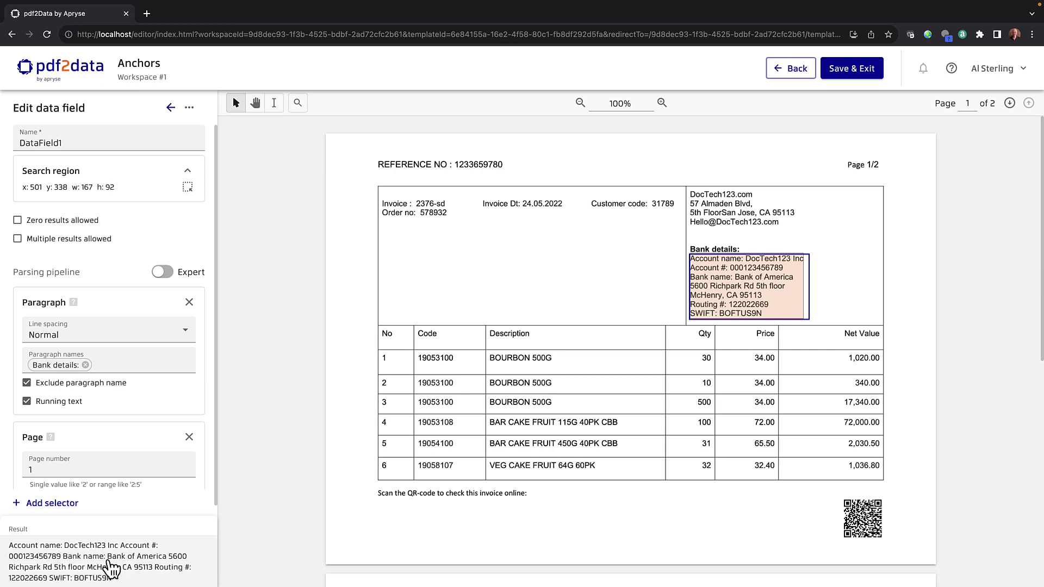
pyautogui.click(837, 69)
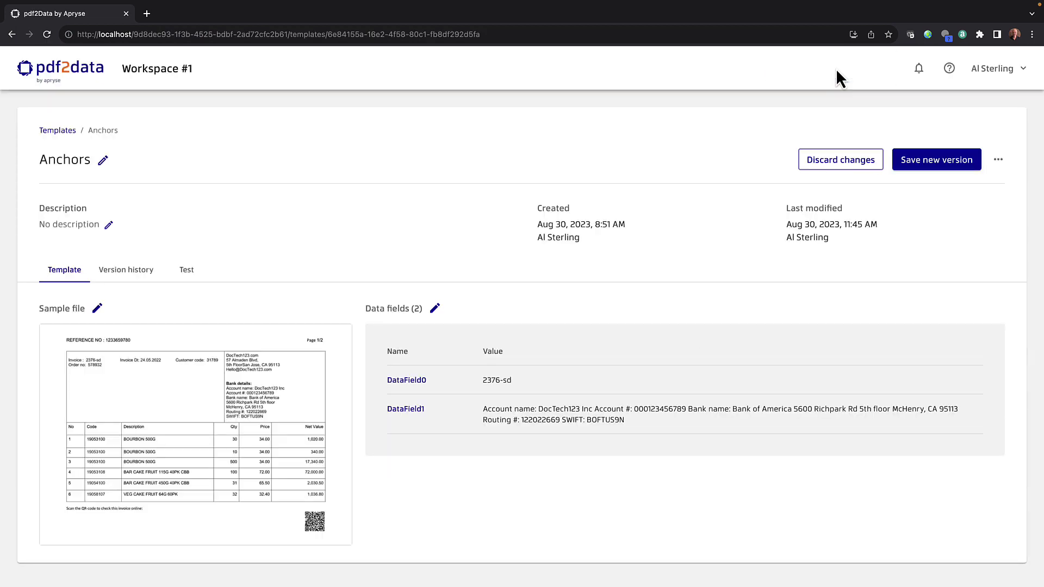